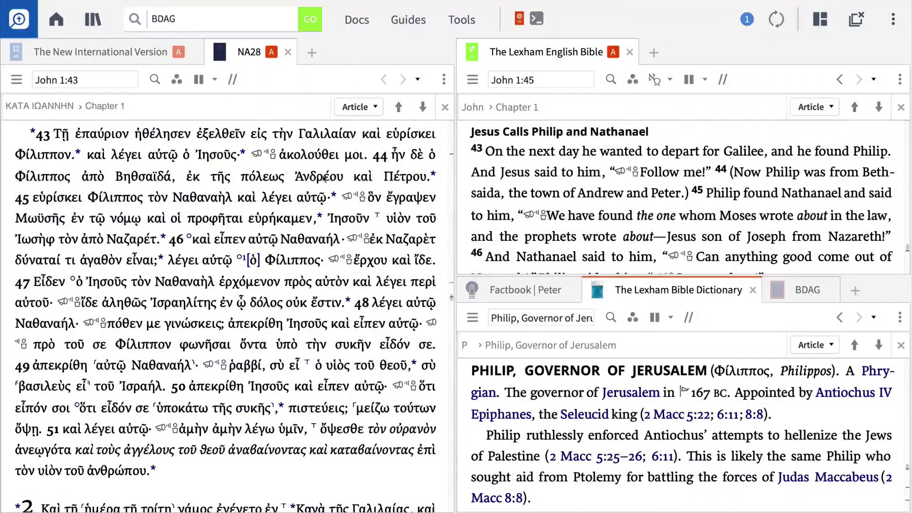
Look up Andrew's Greek name in BDAG, then show Faithlife Study Bible and NRSV at John 2:1
left_click(323, 178)
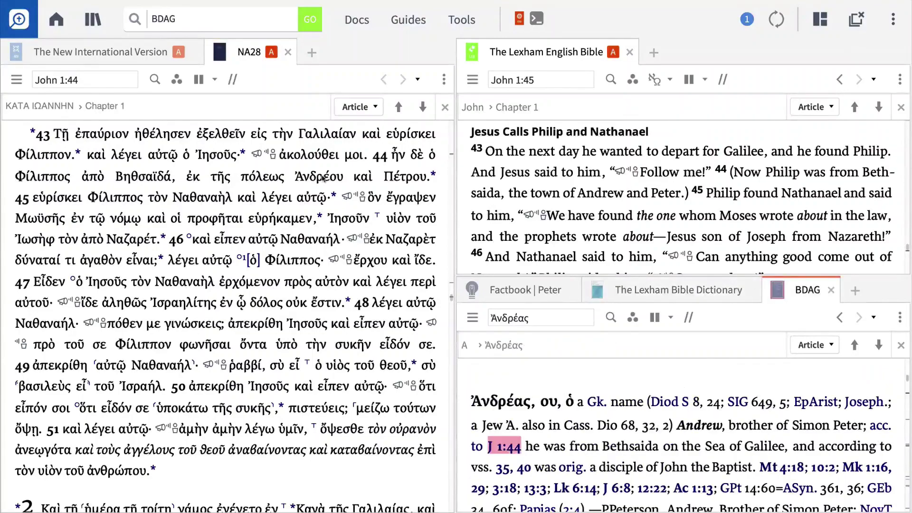
mouse_move(281, 182)
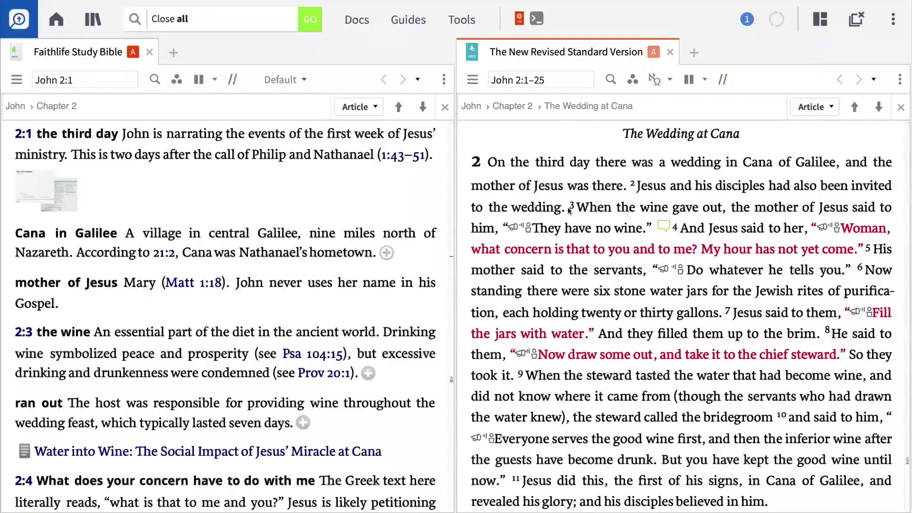
Scroll the linked NRSV and Study Bible to John 2:6, then run 'Close all'
scroll(569, 211, "down", 5)
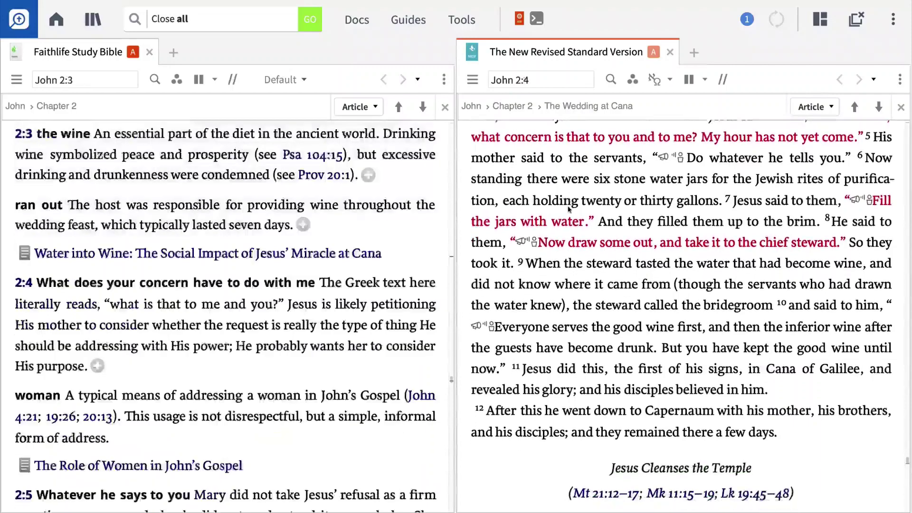
scroll(569, 210, "up", 4)
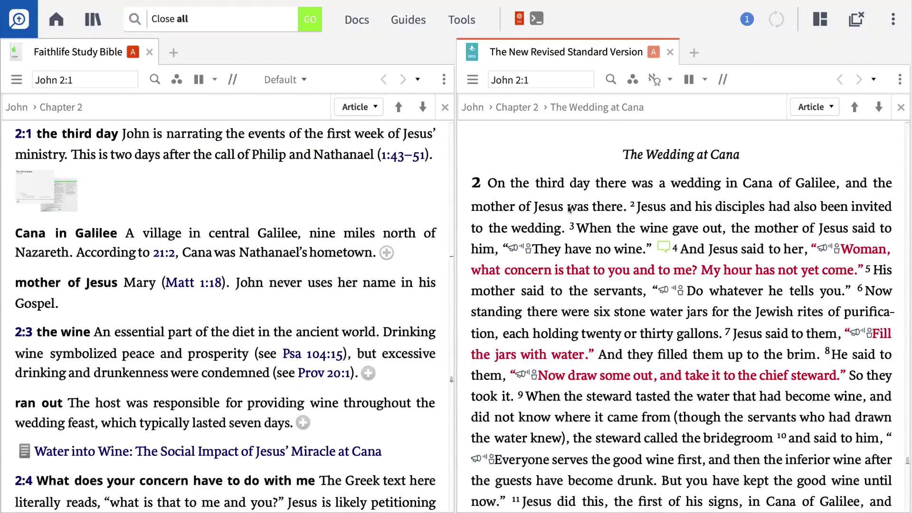
scroll(569, 209, "down", 3)
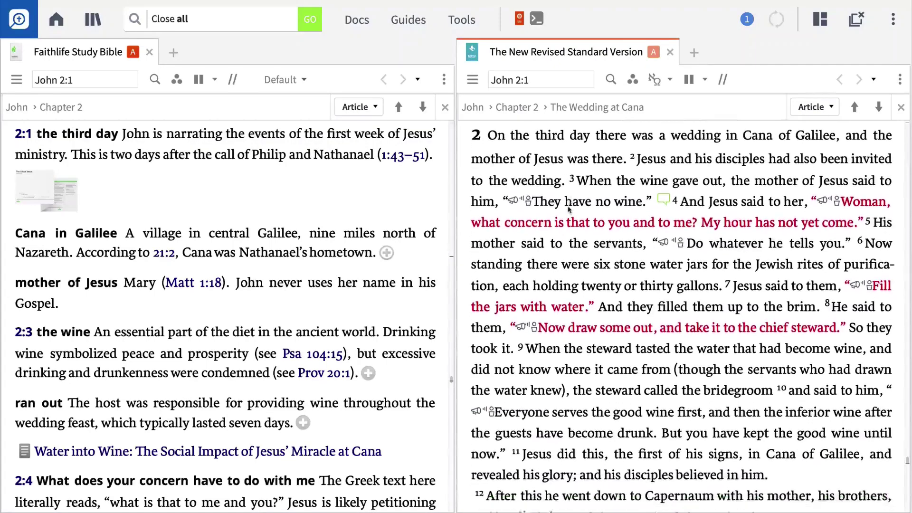
scroll(569, 209, "down", 3)
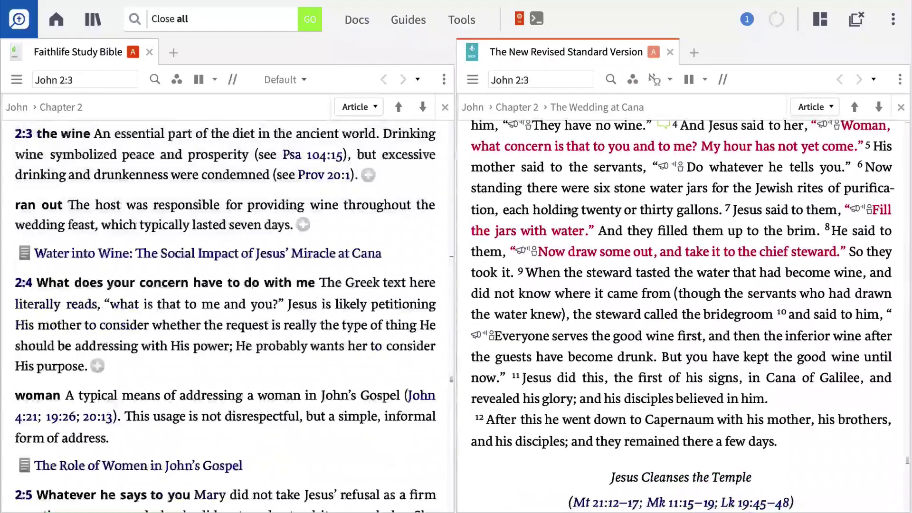
scroll(569, 209, "down", 3)
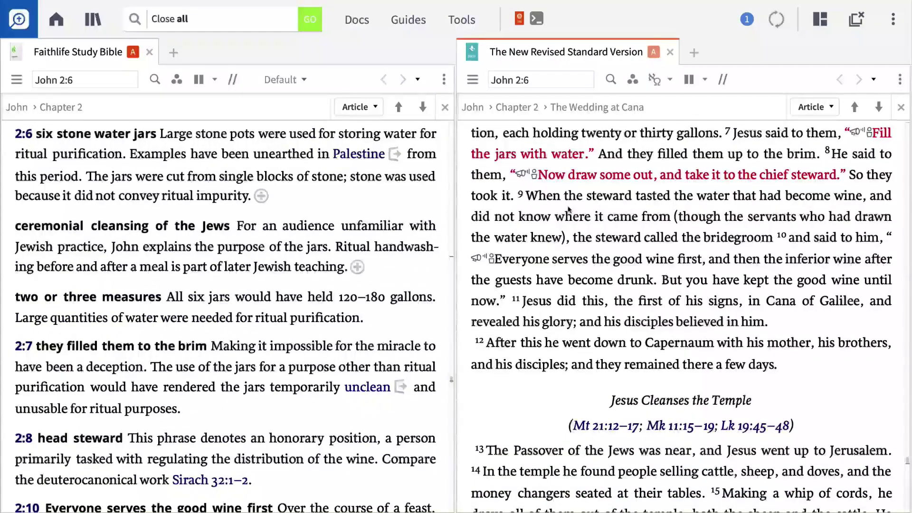
key("Return")
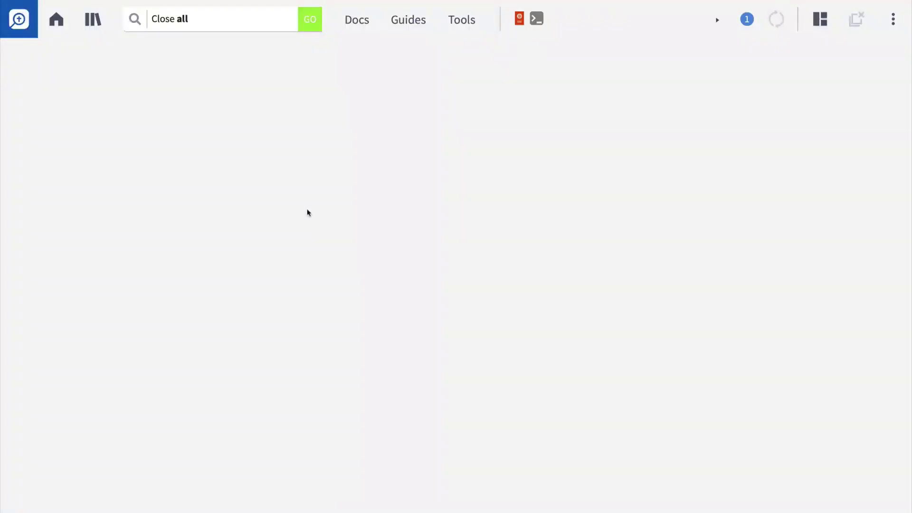
Open The Lexham English Bible by entering LEB in the command box
left_click(267, 20)
triple_click(267, 20)
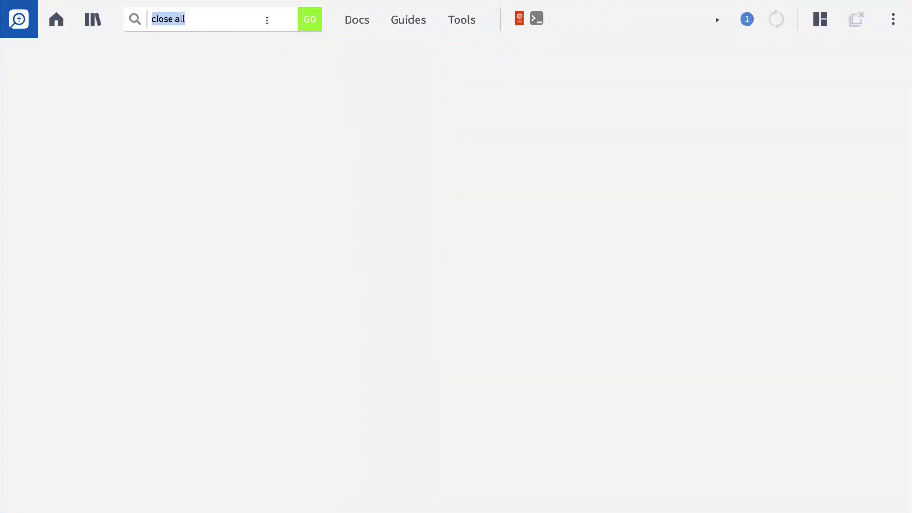
type("LEB")
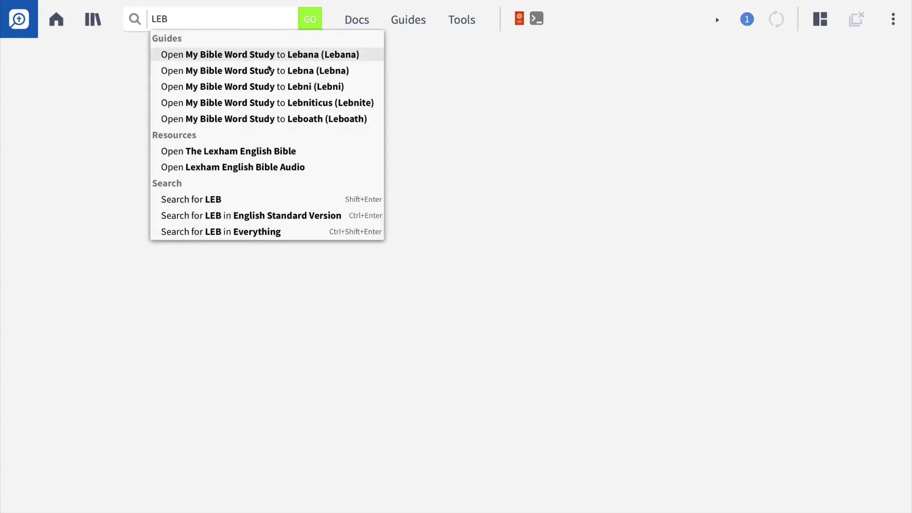
left_click(258, 151)
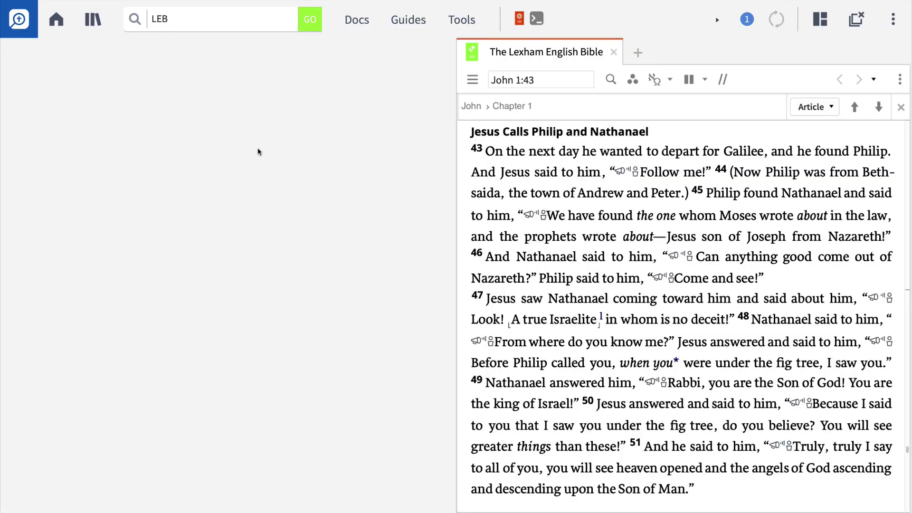
Open The New International Version by entering NIV in the command box
triple_click(230, 21)
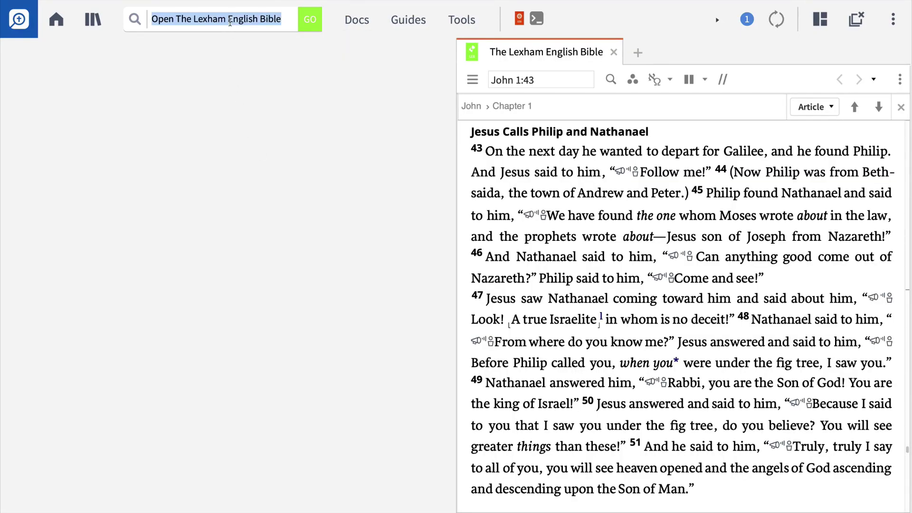
type("NIV")
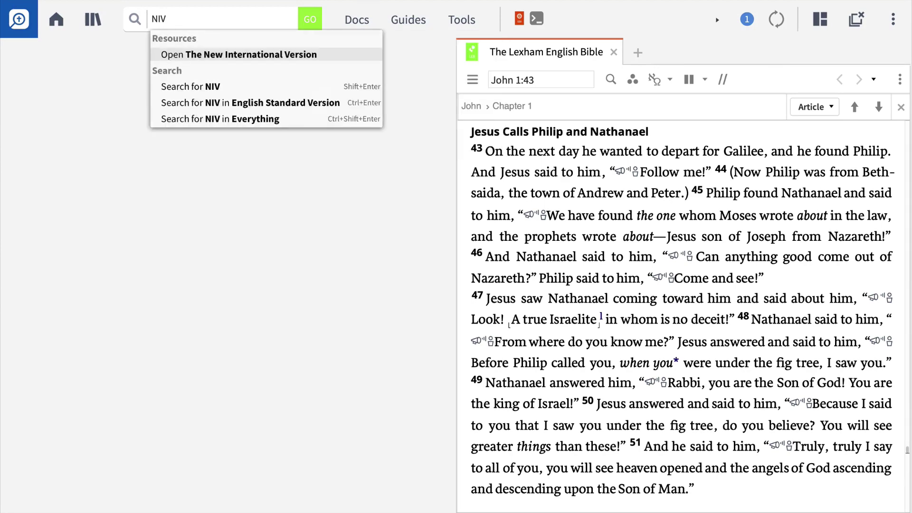
key("Return")
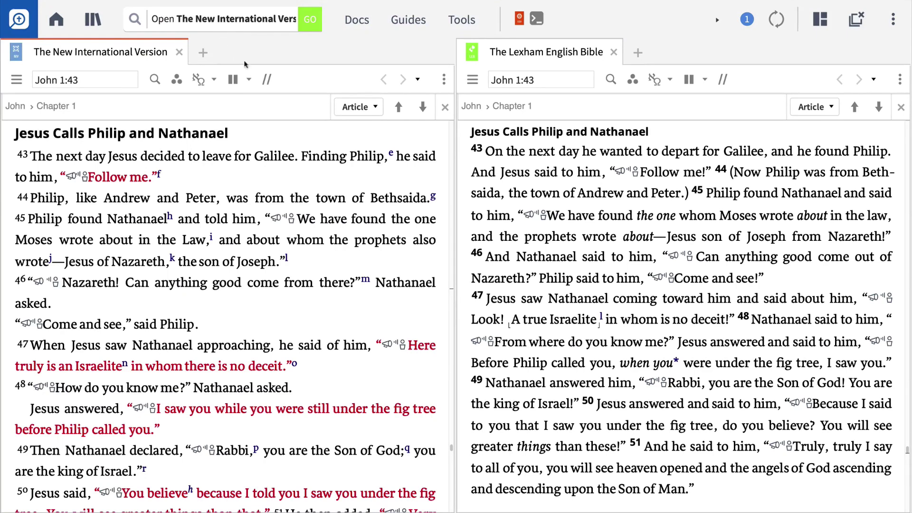
Put both the NIV and Lexham English Bible panels in link set A
left_click(442, 79)
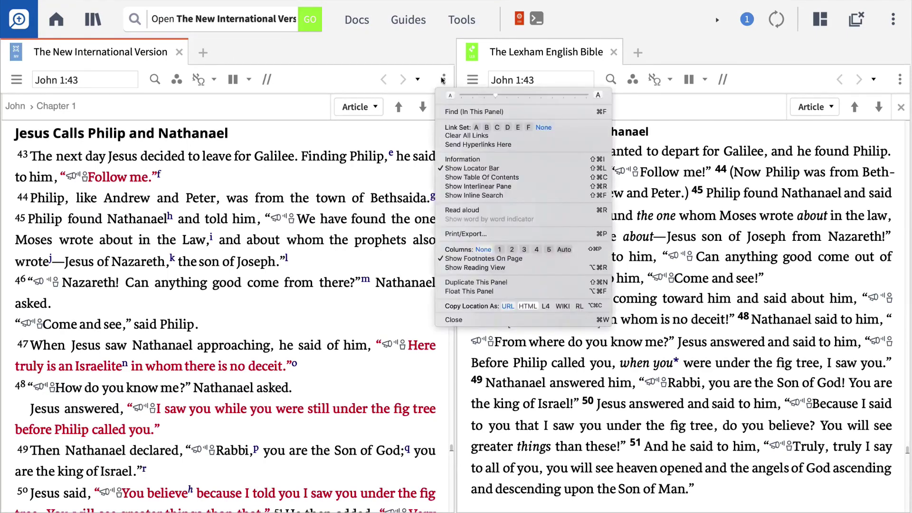
left_click(475, 128)
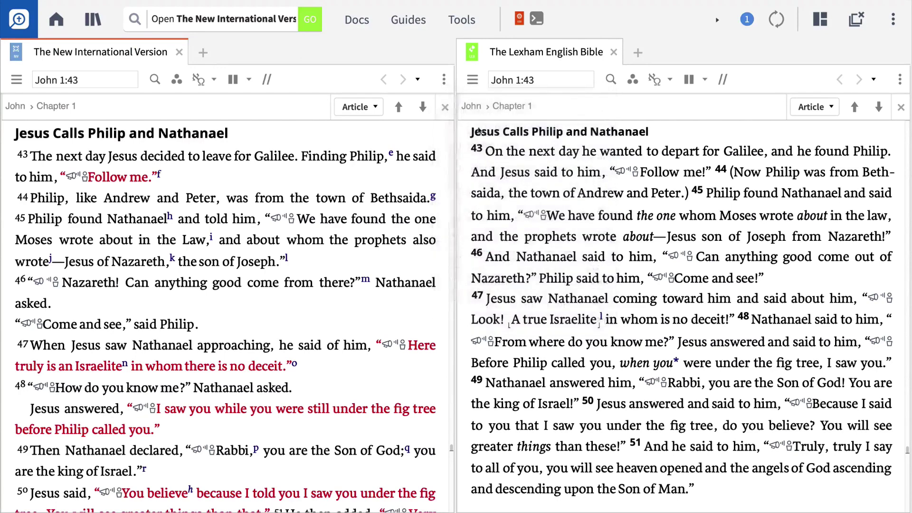
left_click(900, 79)
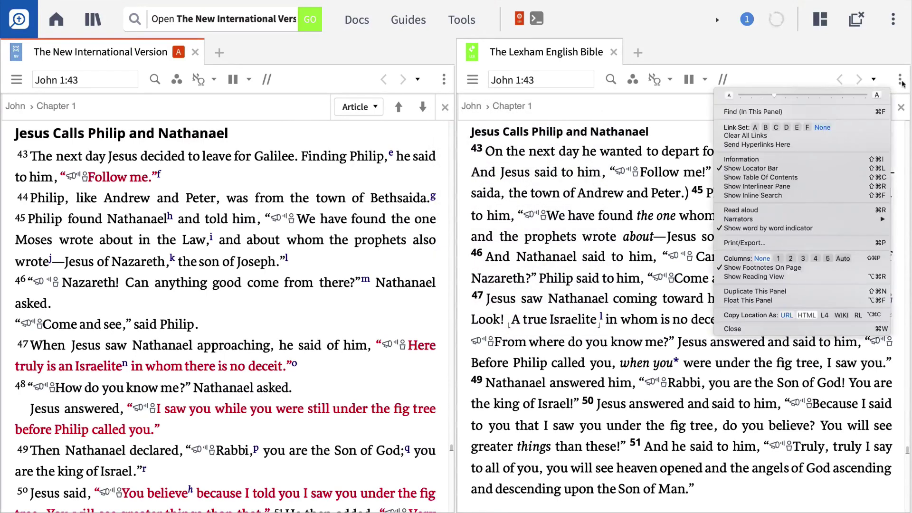
left_click(754, 127)
Set the Lexham English Bible reference to John 1:43
left_click(580, 76)
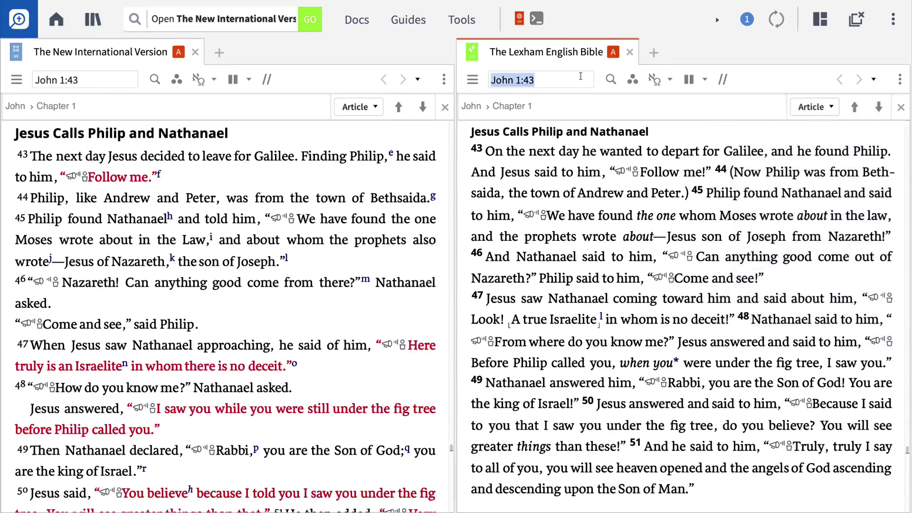
type("John")
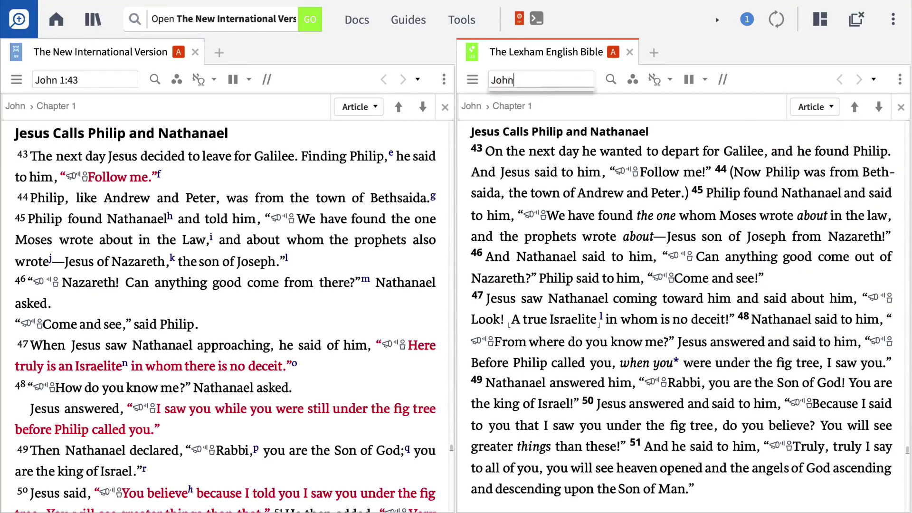
type(" 1:43")
key("Return")
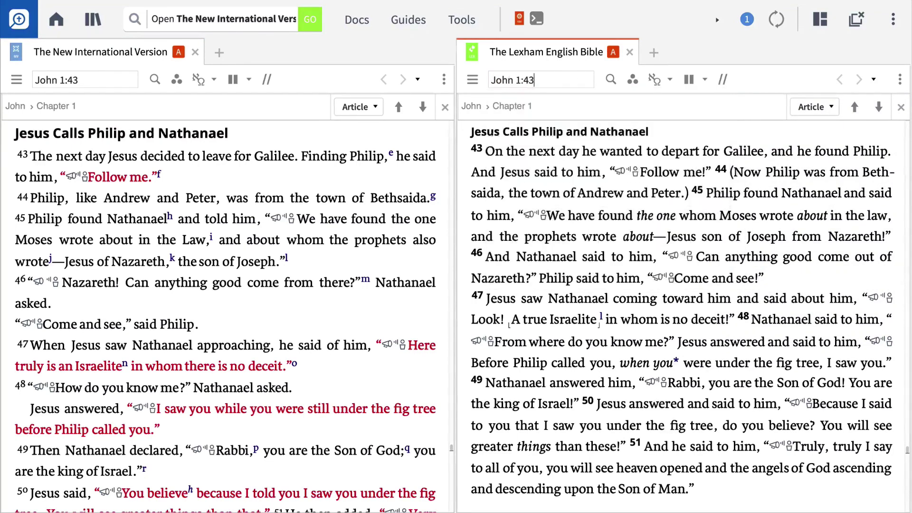
Open the Nestle-Aland Greek New Testament, 28th Edition at John 1:43 beside the NIV
left_click(283, 19)
type("NIV")
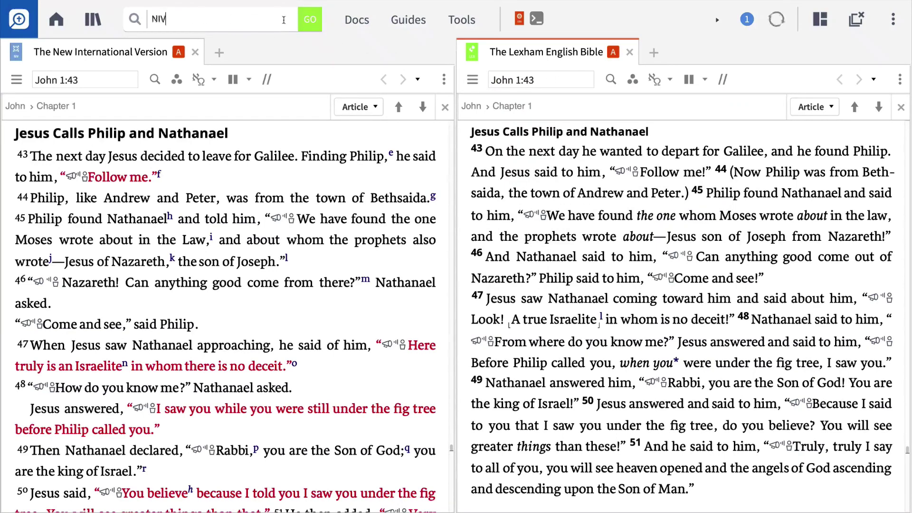
key("BackSpace")
key("BackSpace")
type("A 28")
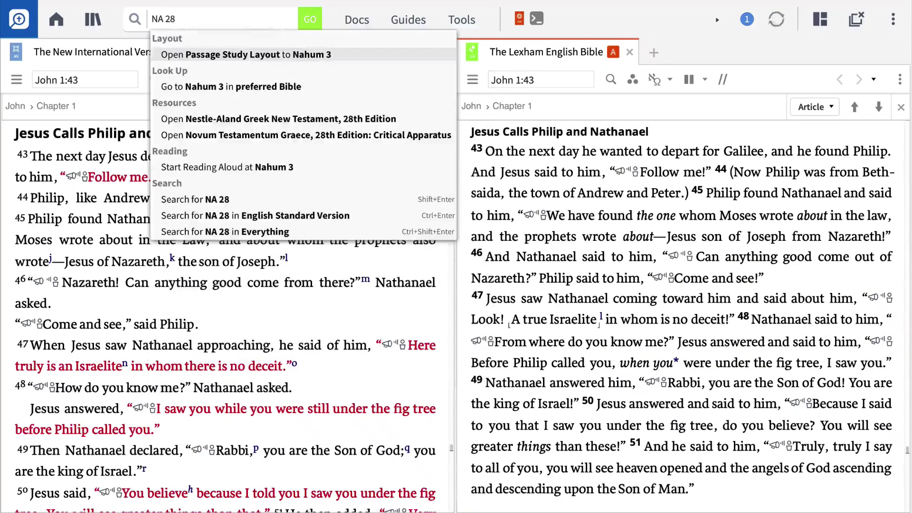
left_click(270, 120)
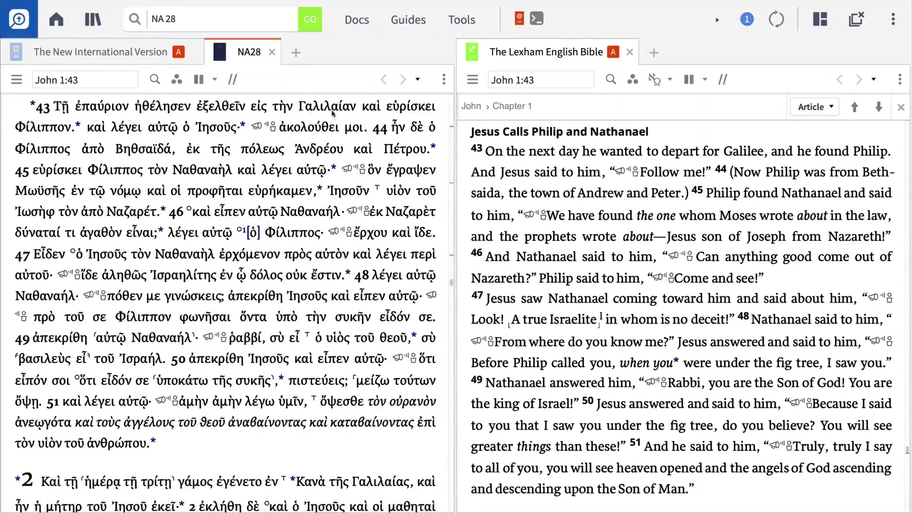
left_click(443, 80)
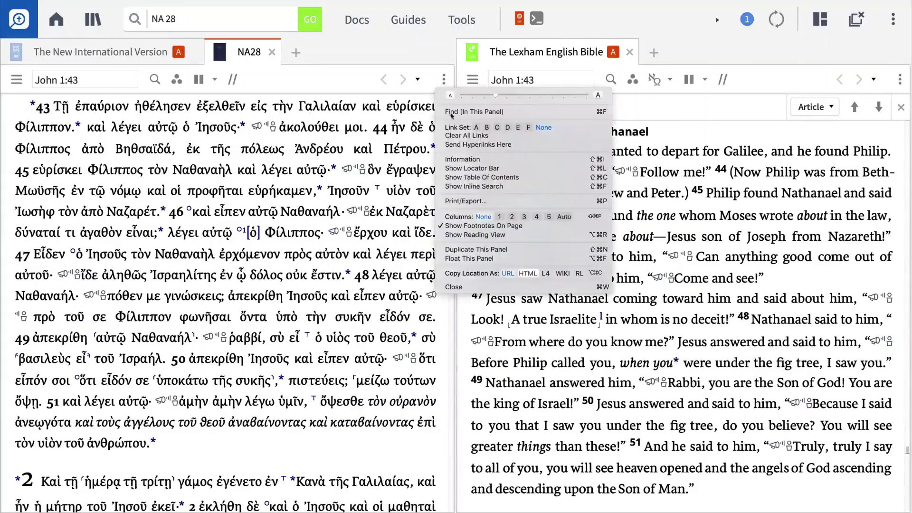
Add NA28 to link set A, then look up Galilee in the Lexham Bible Dictionary and BDAG
left_click(476, 129)
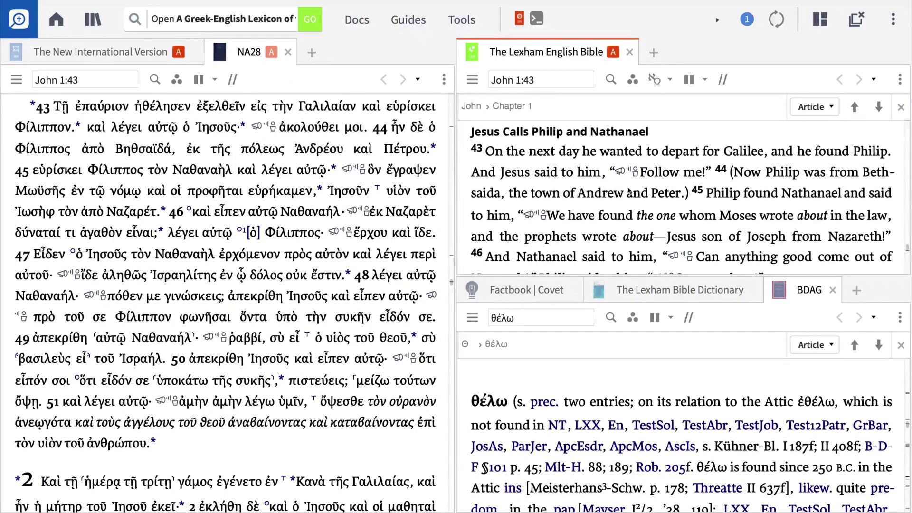
double_click(742, 153)
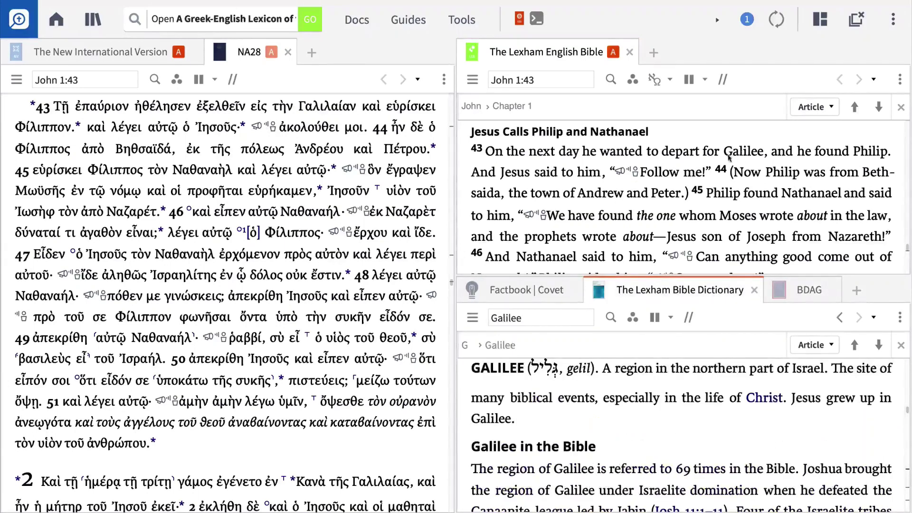
double_click(345, 108)
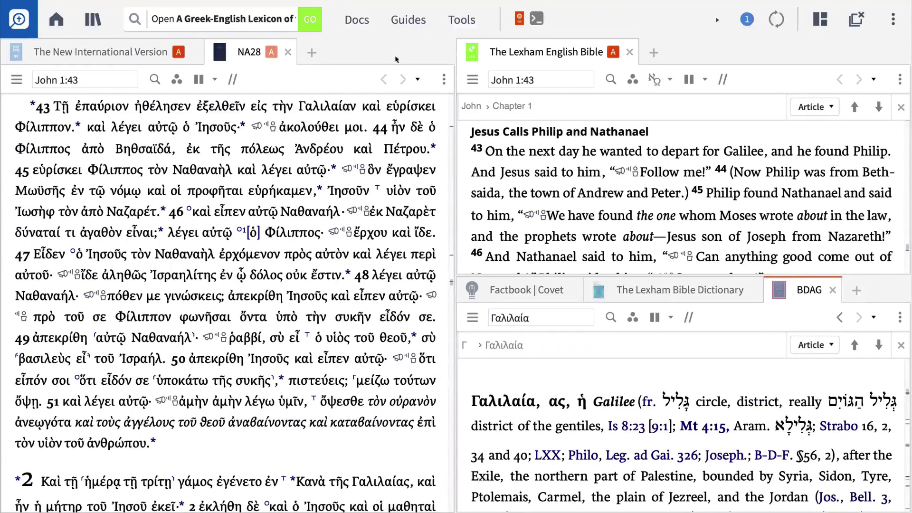
Add a Bible Word Study guide on λόγος from the Guides menu
left_click(414, 22)
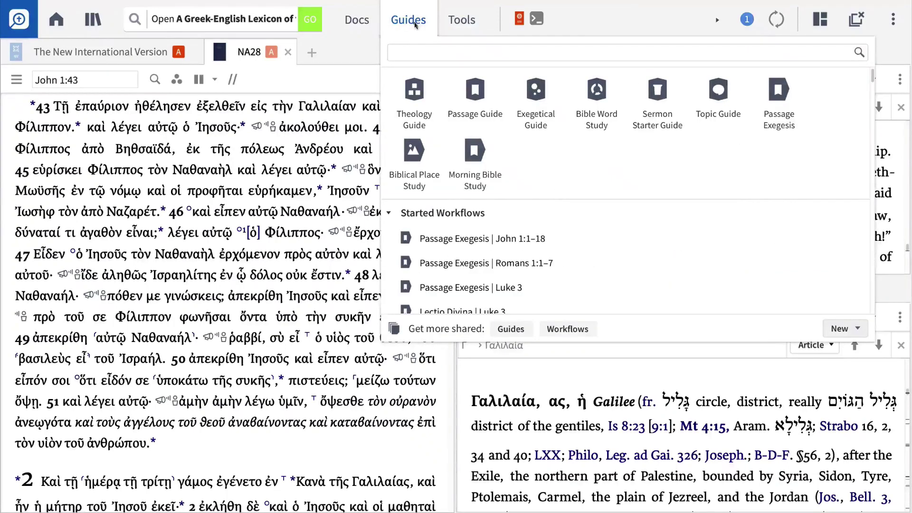
left_click(588, 114)
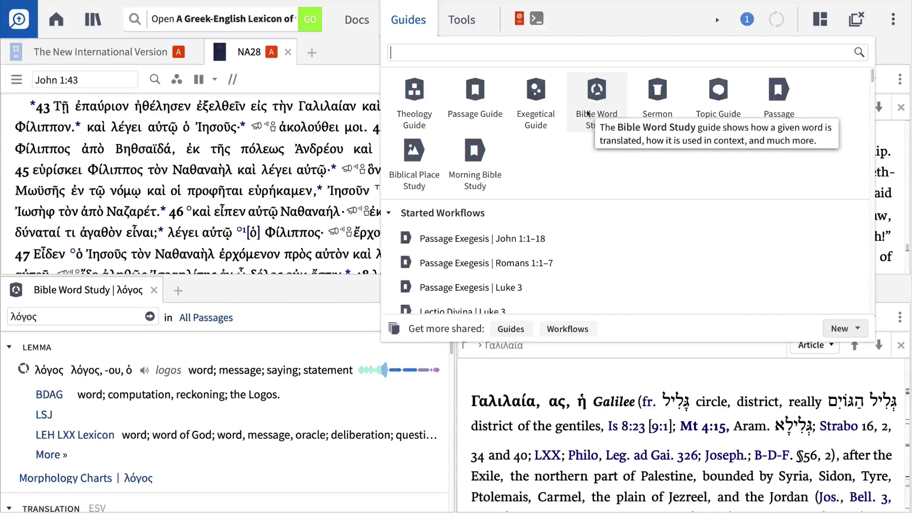
left_click(291, 298)
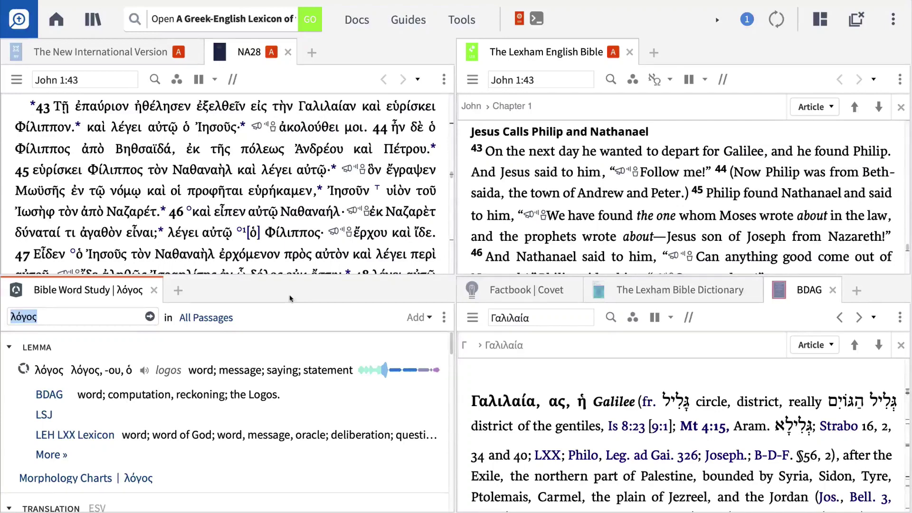
Scroll to the translation charts and expand the Septuagint Translation results
scroll(288, 352, "down", 3)
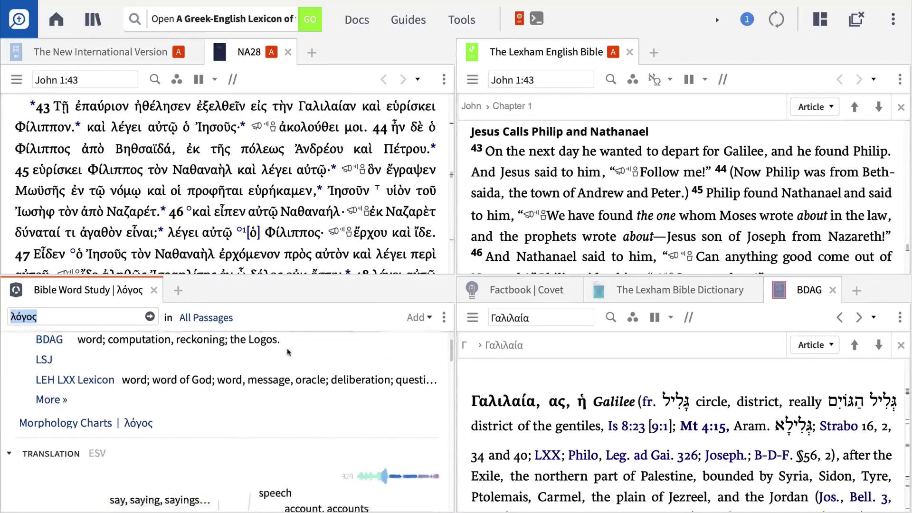
scroll(288, 352, "down", 3)
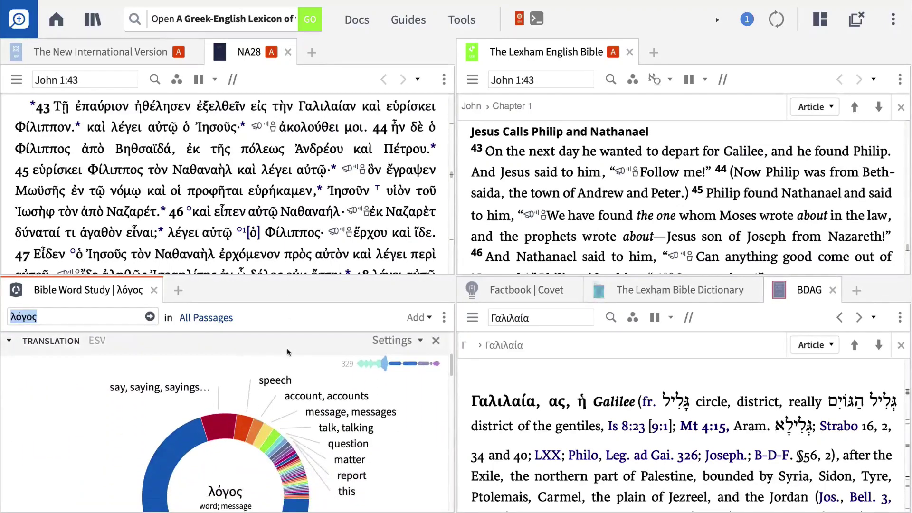
scroll(287, 352, "down", 2)
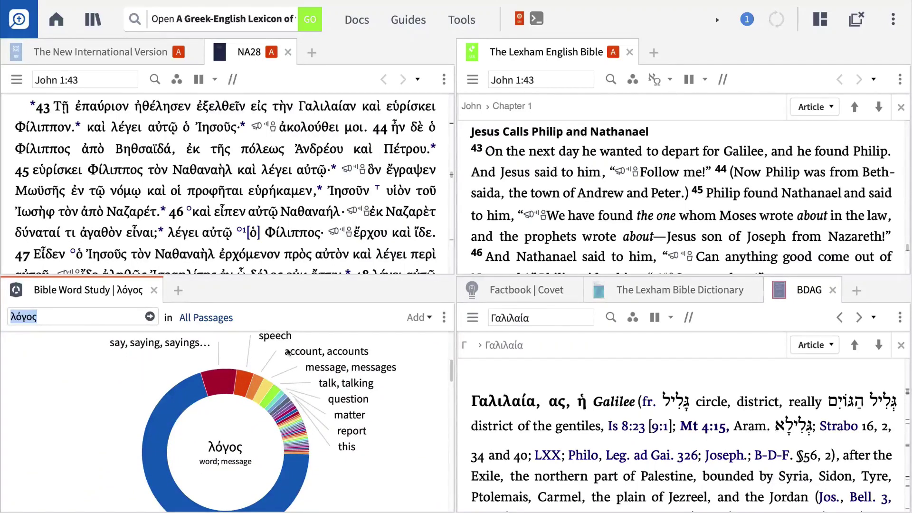
scroll(288, 352, "down", 5)
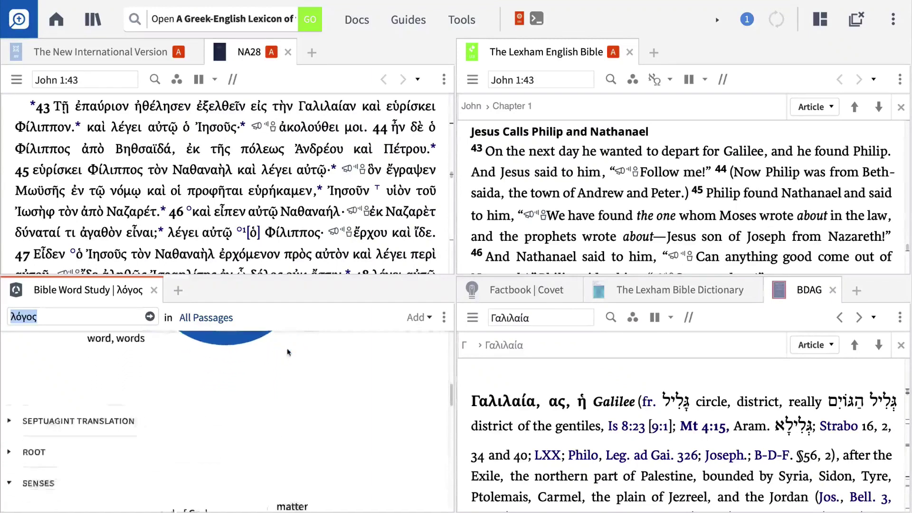
left_click(277, 373)
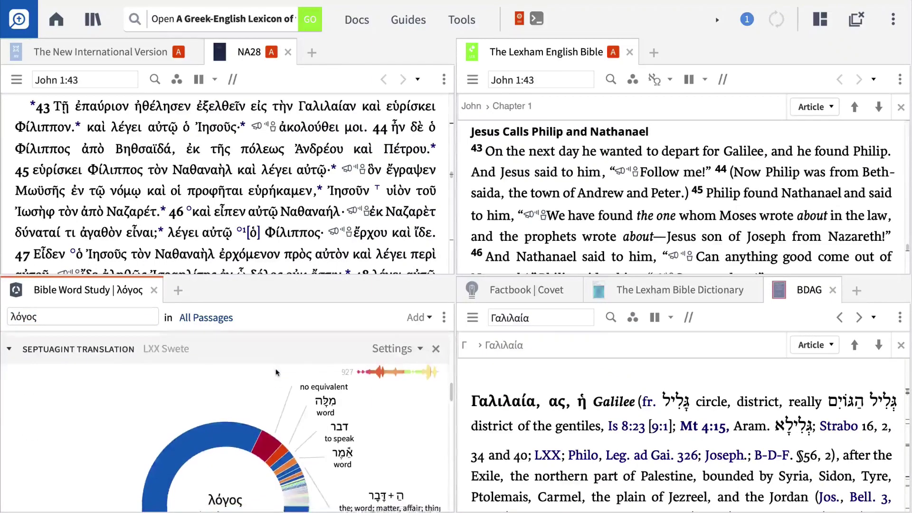
scroll(277, 373, "down", 1)
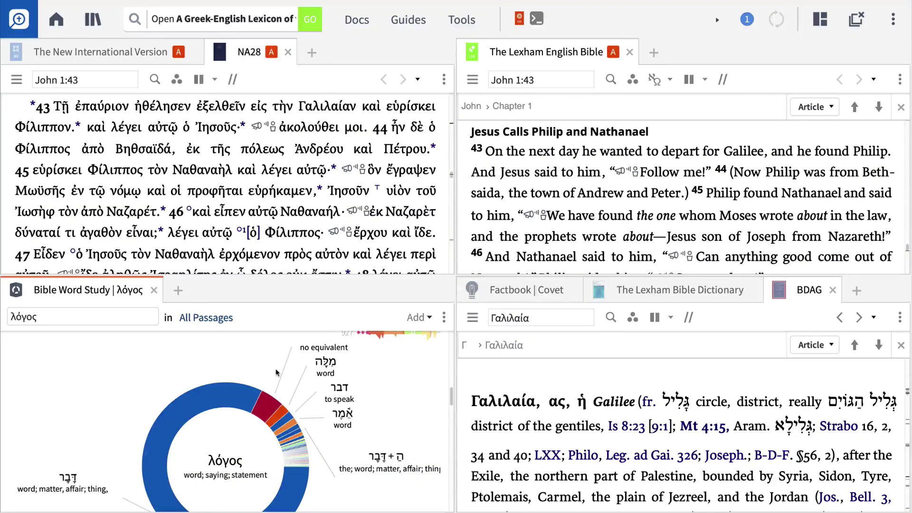
Add a Passage Guide for John 1:43 and bring the NIV text to the front
left_click(412, 27)
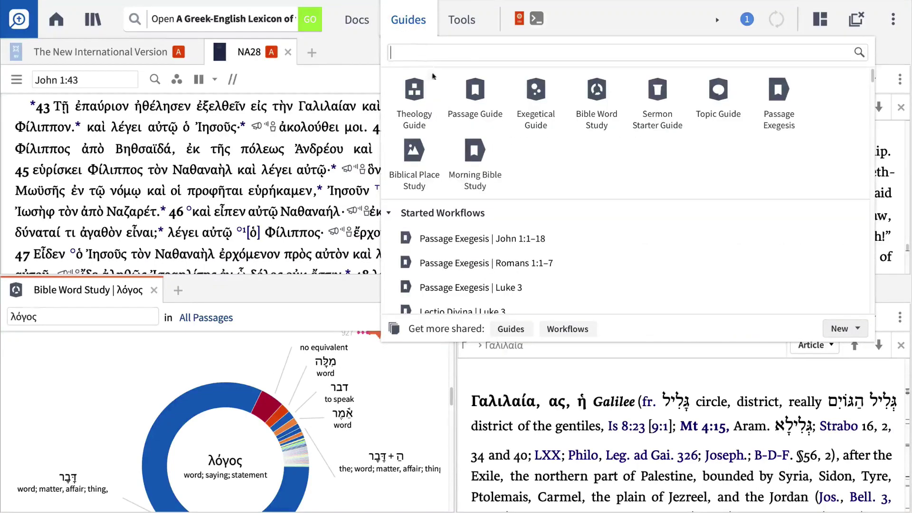
left_click(469, 102)
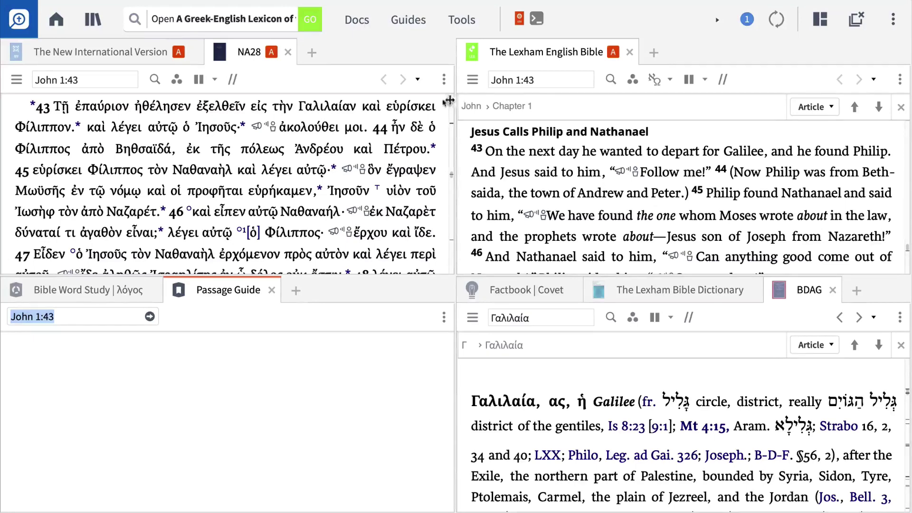
left_click(154, 51)
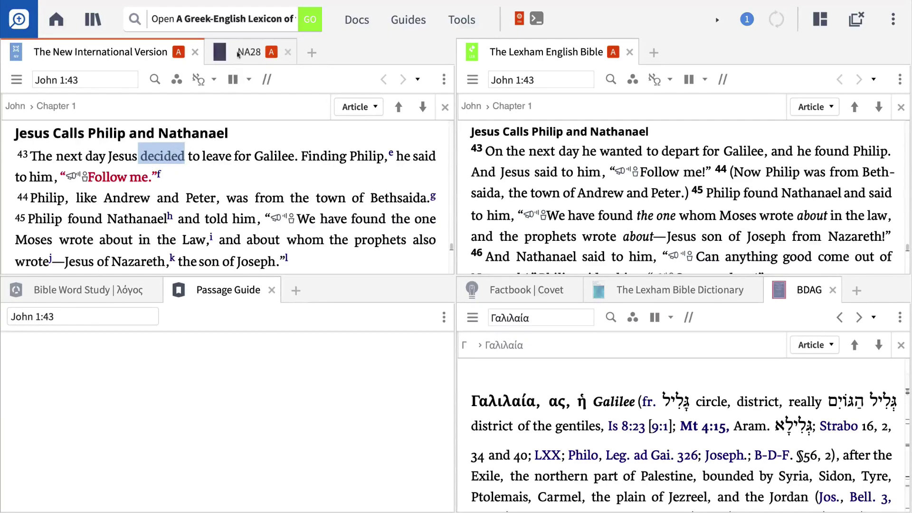
Look up ἠθέλησεν (θέλω) in BDAG and Andrew the Apostle in the Lexham Bible Dictionary
left_click(222, 52)
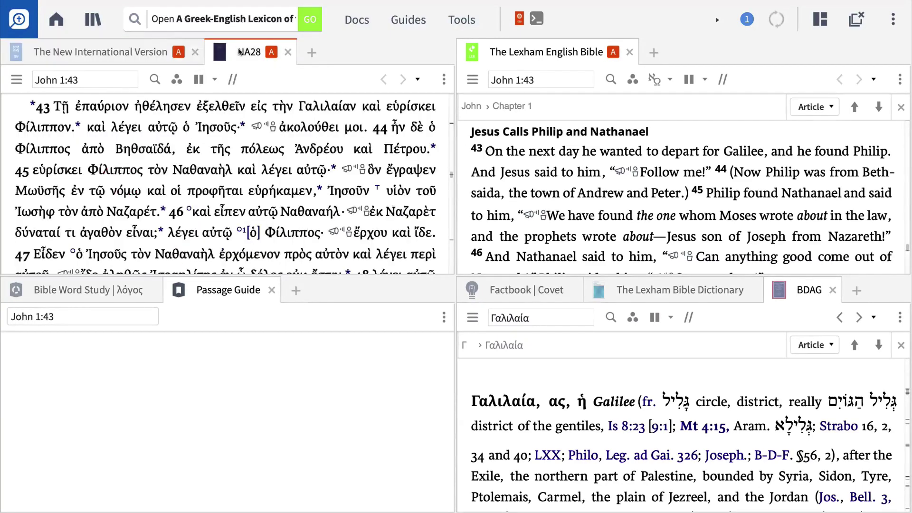
double_click(182, 106)
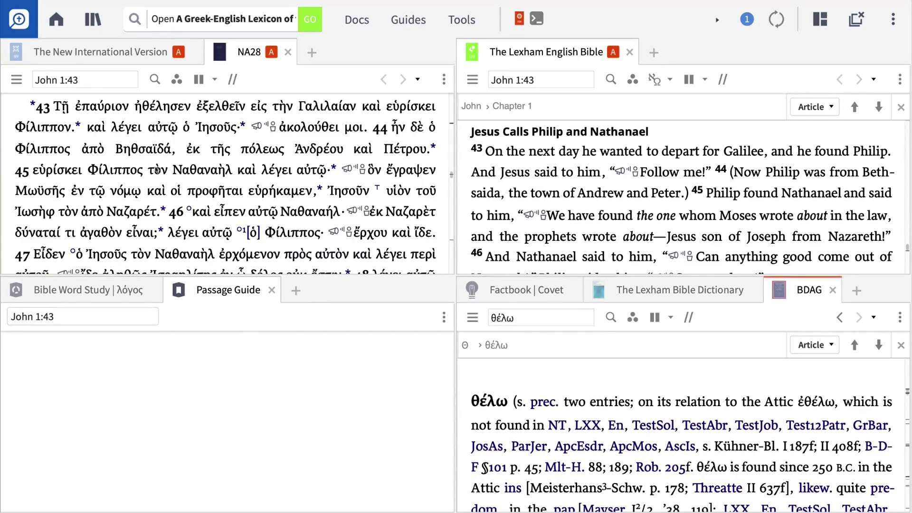
left_click(110, 290)
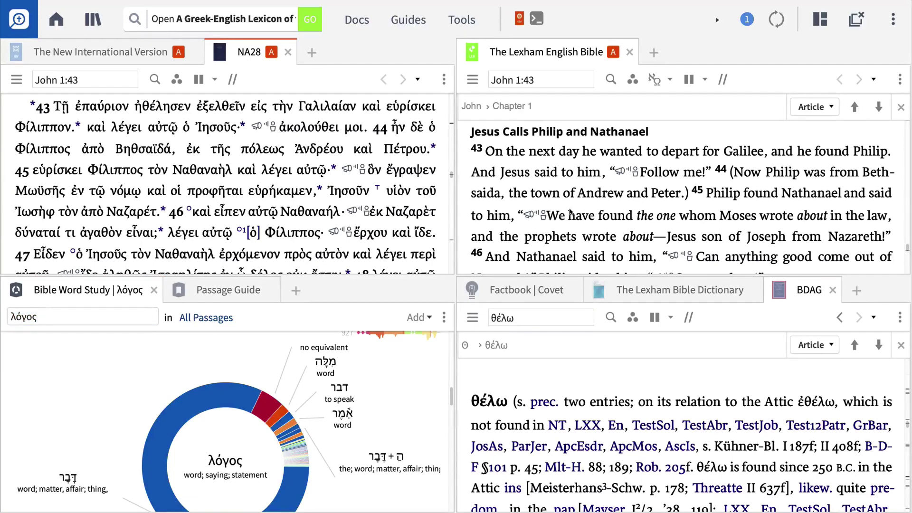
left_click(591, 197)
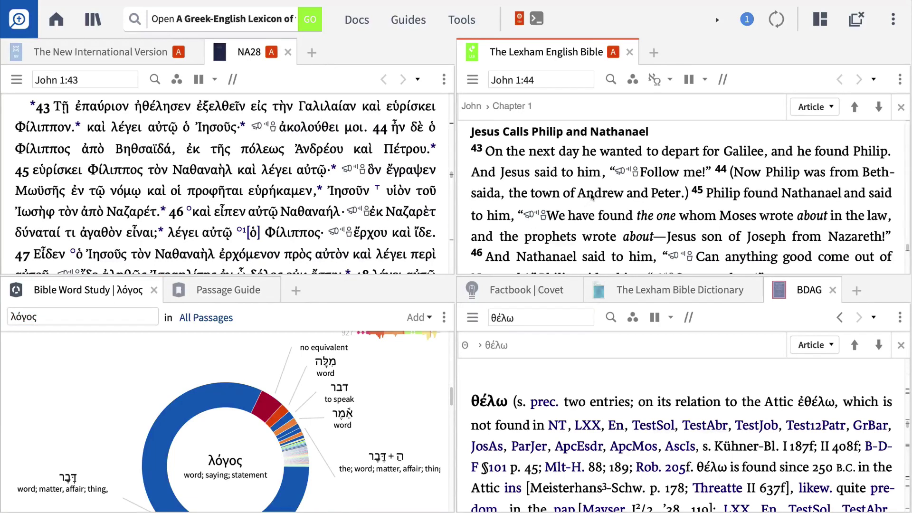
double_click(591, 197)
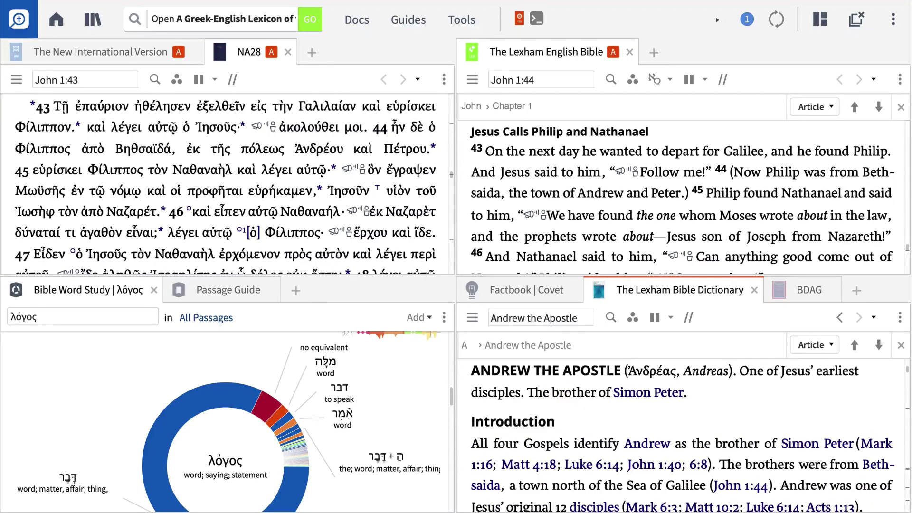
Run the John 1:43 Passage Guide, expanding Commentaries and Charles Spurgeon's sermons, then open Layouts
left_click(256, 291)
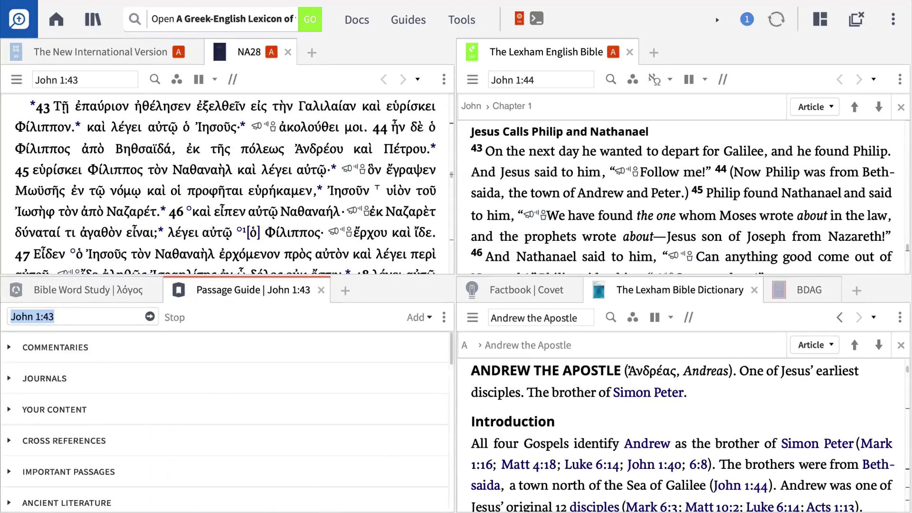
left_click(265, 347)
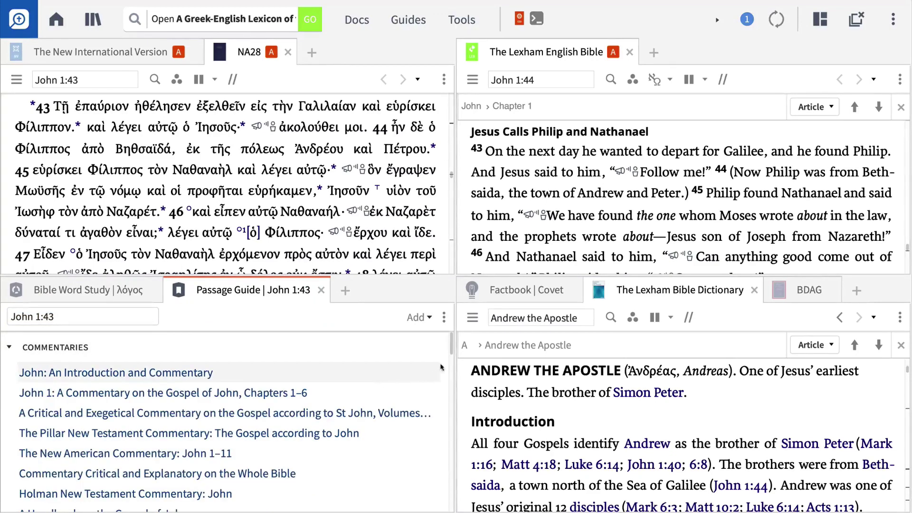
left_click_drag(451, 349, 436, 474)
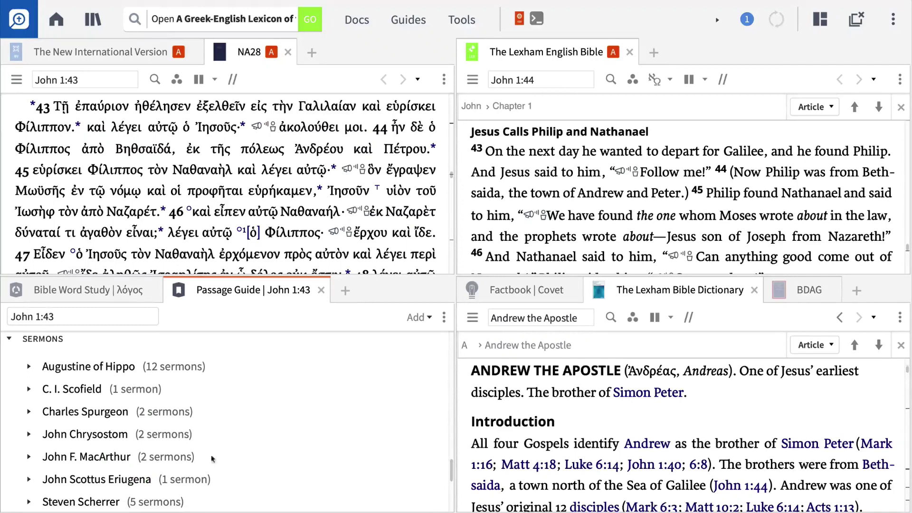
left_click(27, 411)
mouse_move(70, 433)
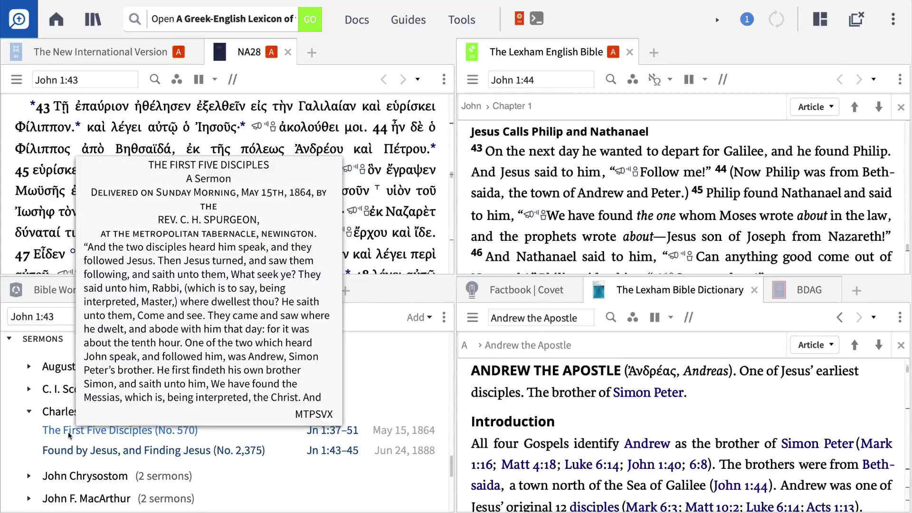
left_click(819, 20)
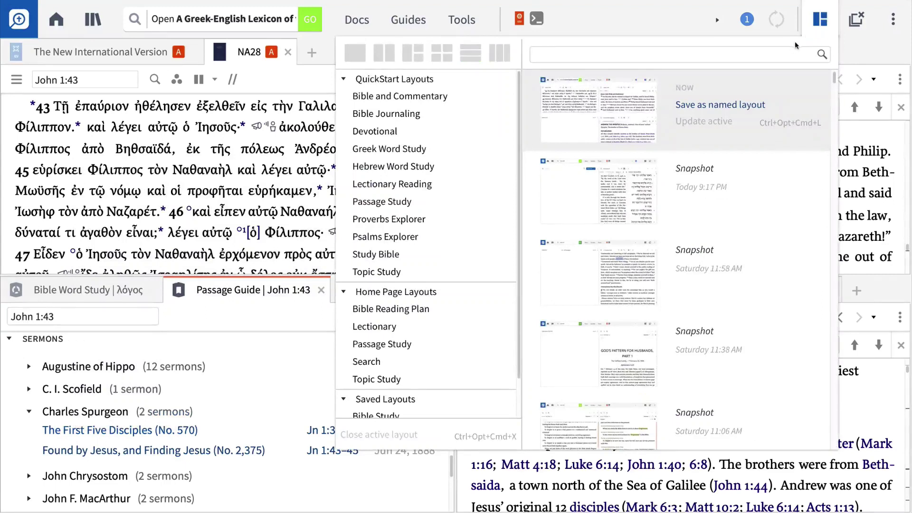
Begin saving a new named layout and start typing its name, NT Layout
left_click(751, 104)
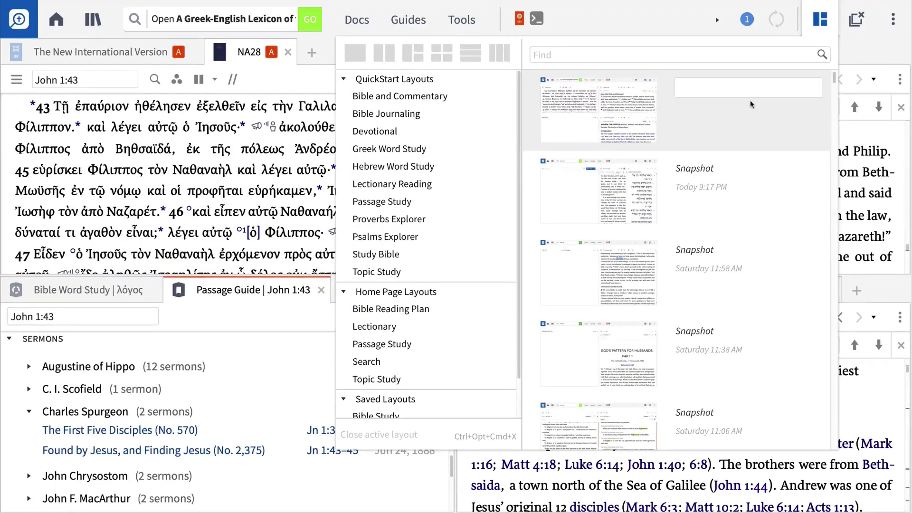
type("NT Layout")
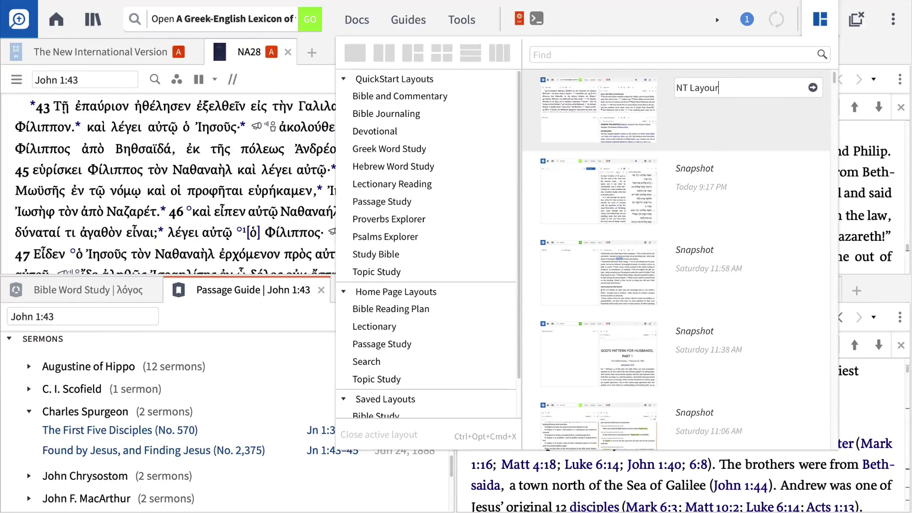